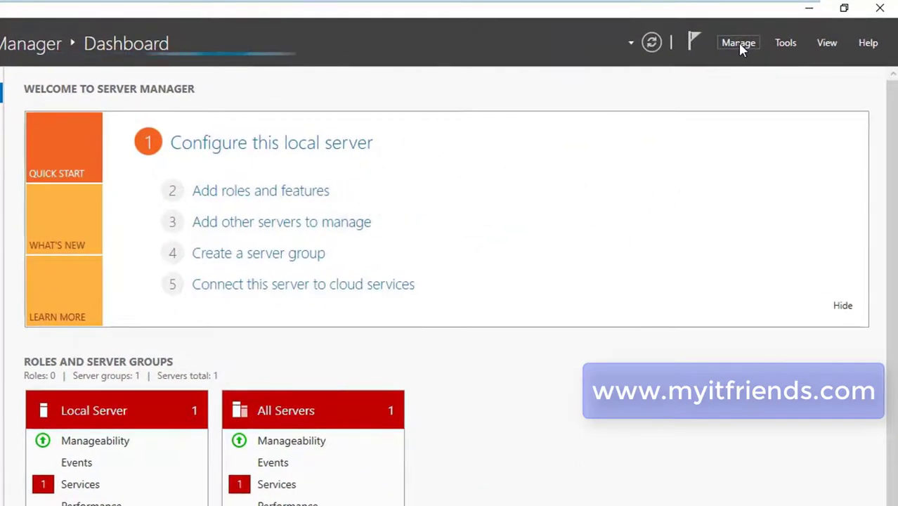
Step: Start the Add Roles and Features wizard and set its introductory page to be skipped by default
click(740, 45)
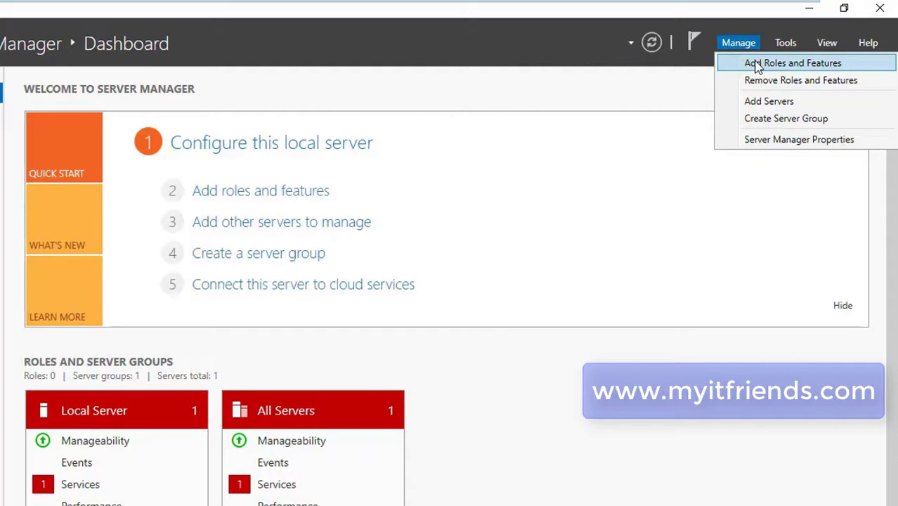
click(756, 65)
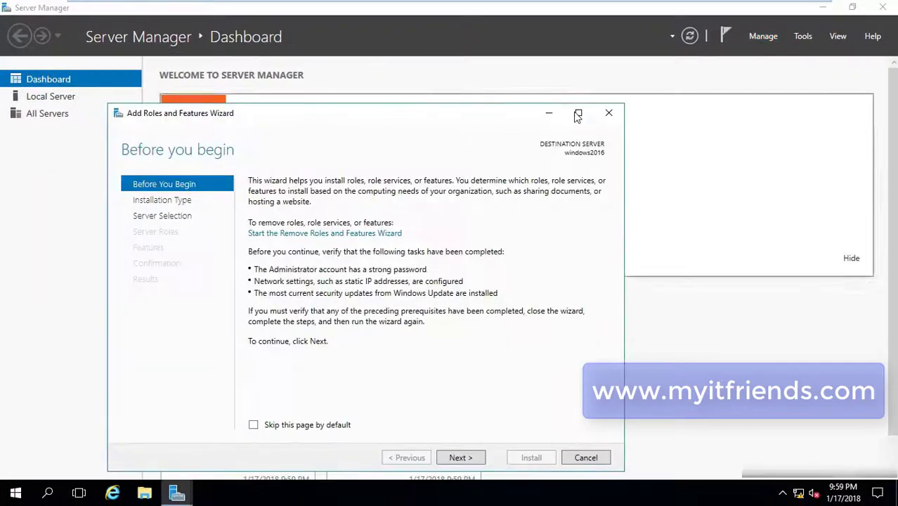
drag(501, 113, 537, 51)
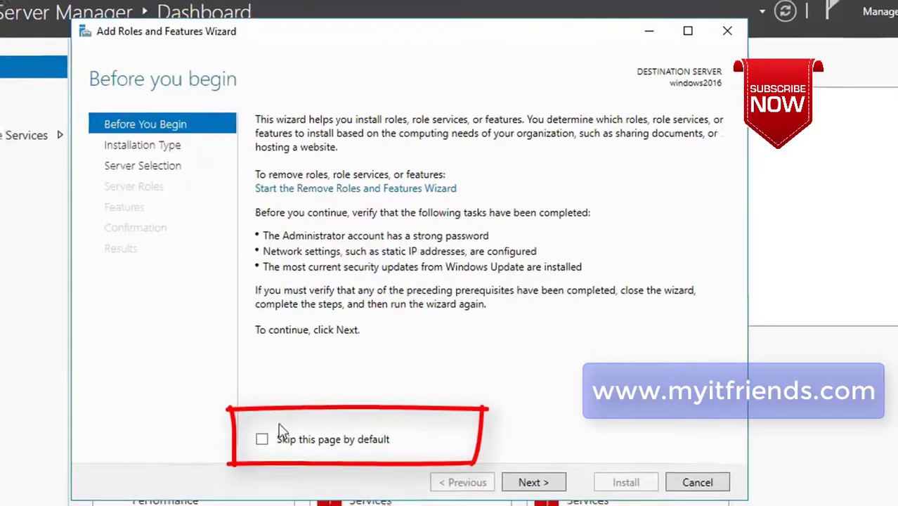
click(261, 442)
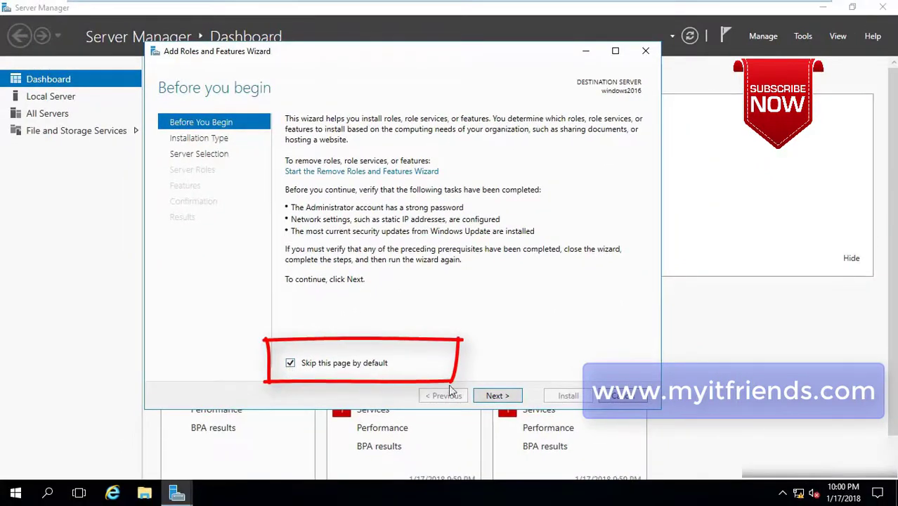
Step: Proceed with a role-based or feature-based installation on the windows2016 server from the server pool
click(494, 397)
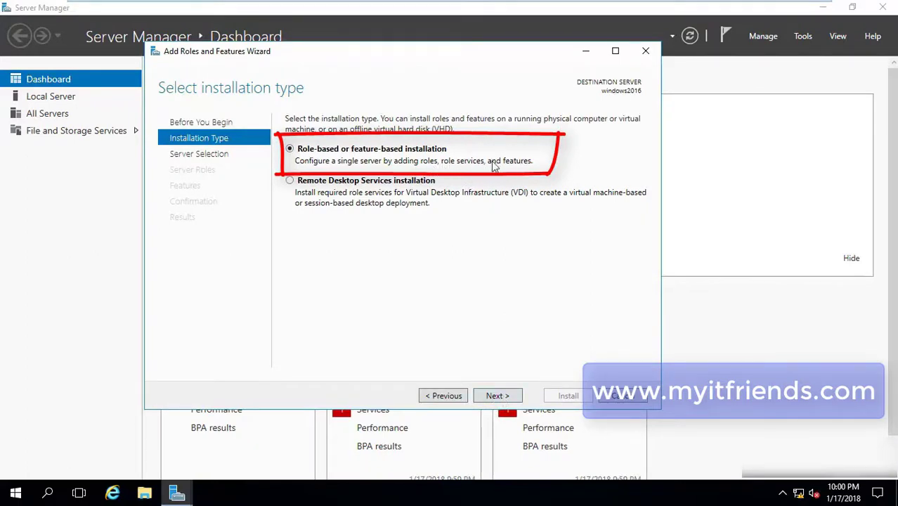
click(504, 400)
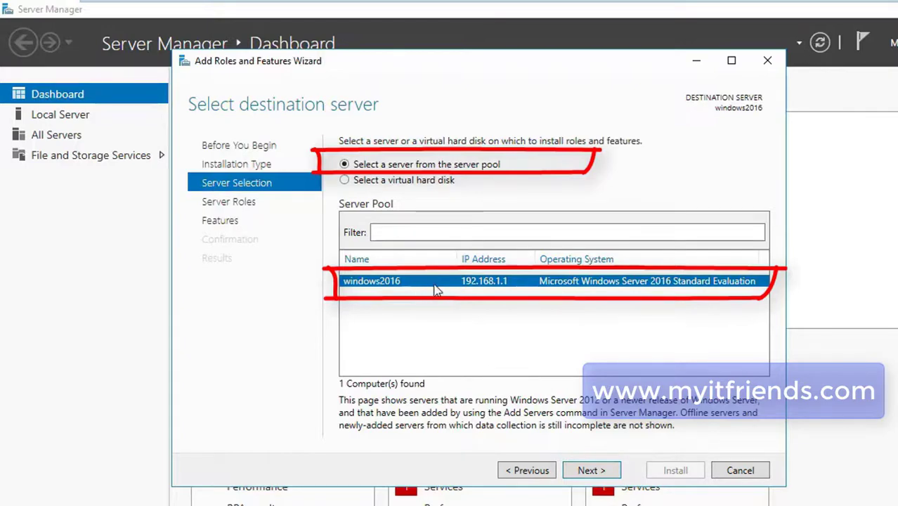
click(589, 471)
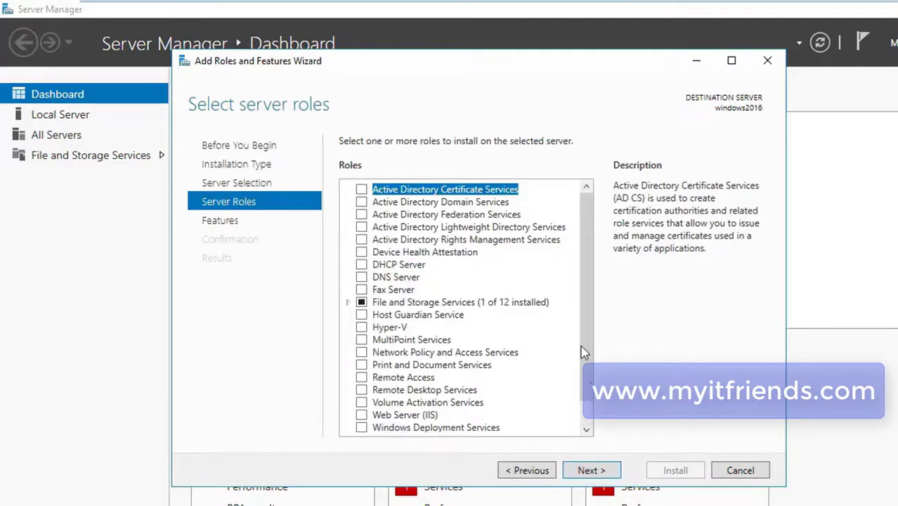
Step: Select the Active Directory Domain Services role and add its required features, including the management tools
click(478, 203)
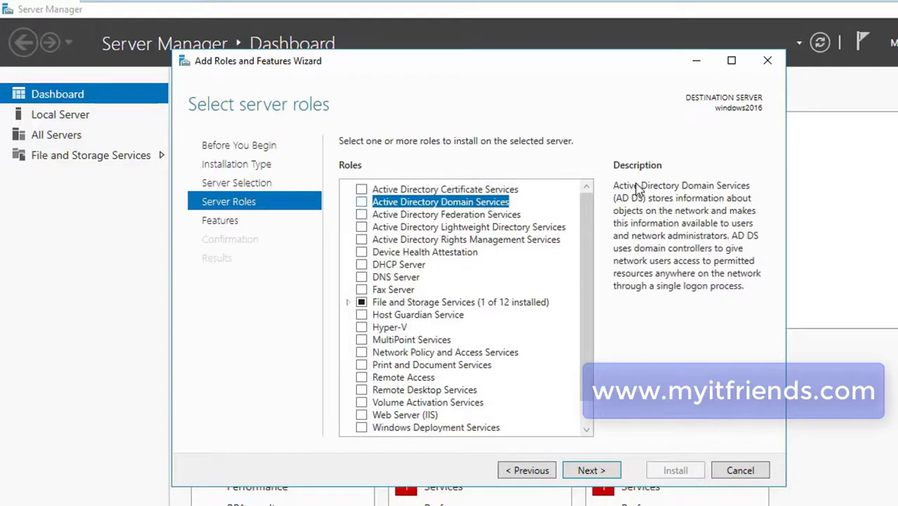
click(484, 216)
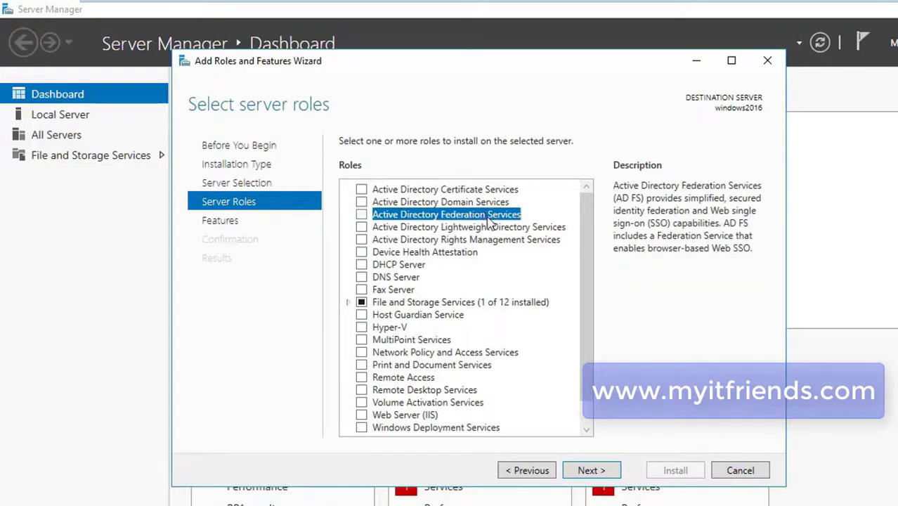
click(412, 280)
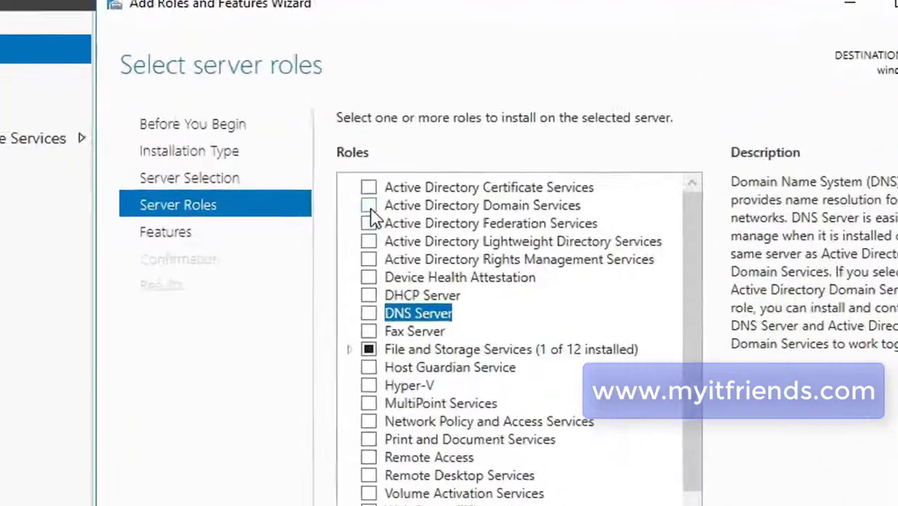
click(369, 206)
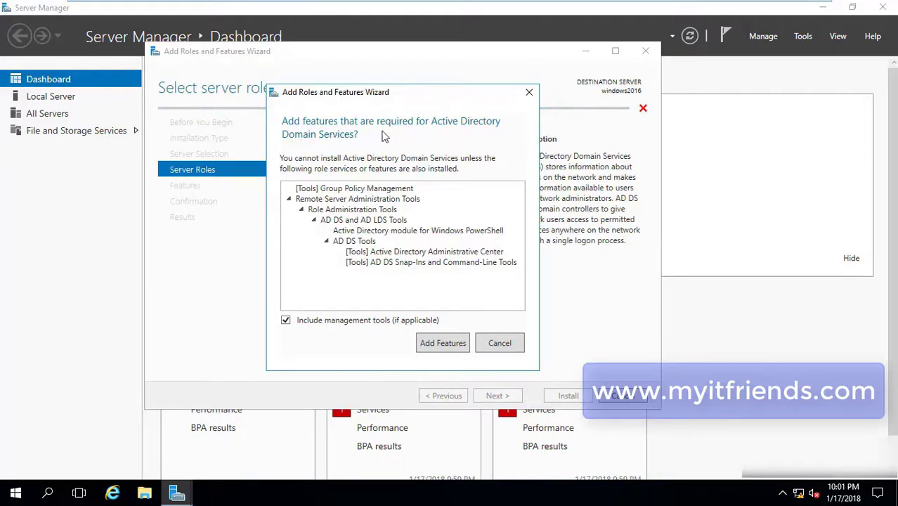
click(443, 343)
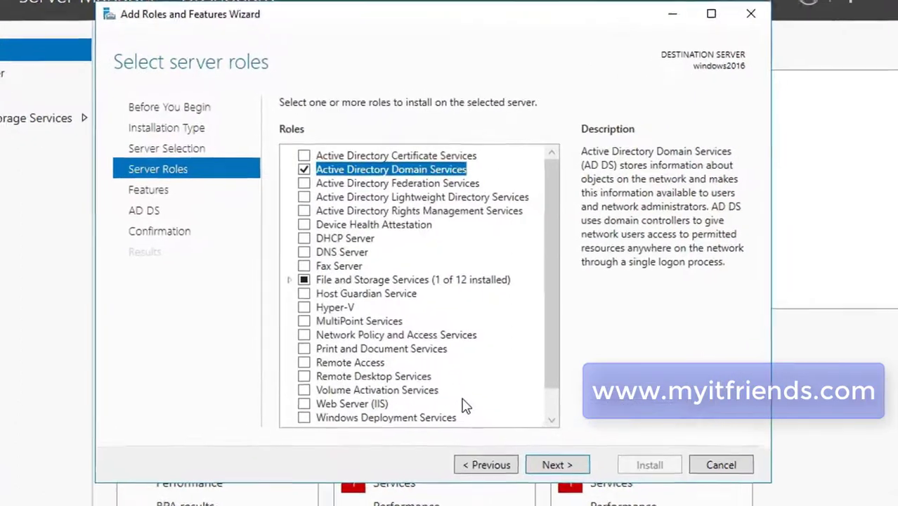
click(565, 476)
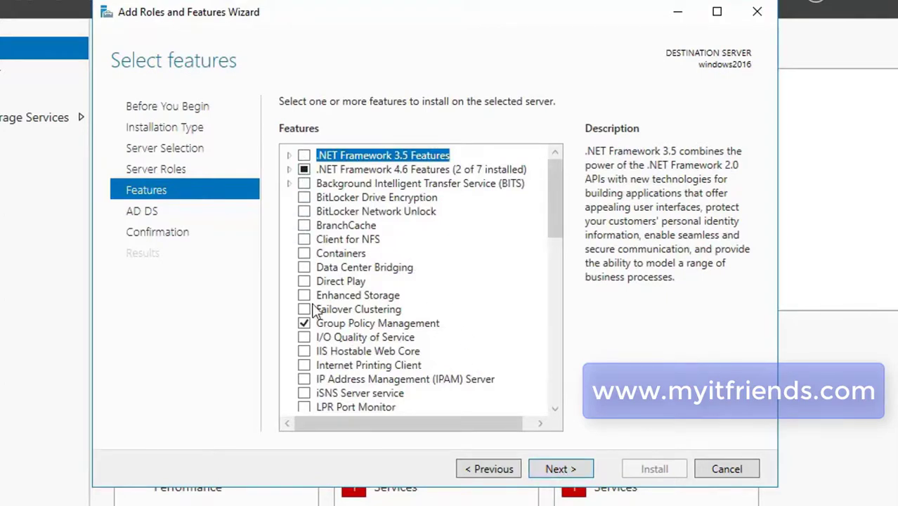
Step: Accept the preselected features and install the role, allowing the destination server to restart automatically if required
mouse_move(555, 215)
mouse_down()
mouse_move(544, 406)
mouse_move(562, 199)
mouse_up()
click(569, 475)
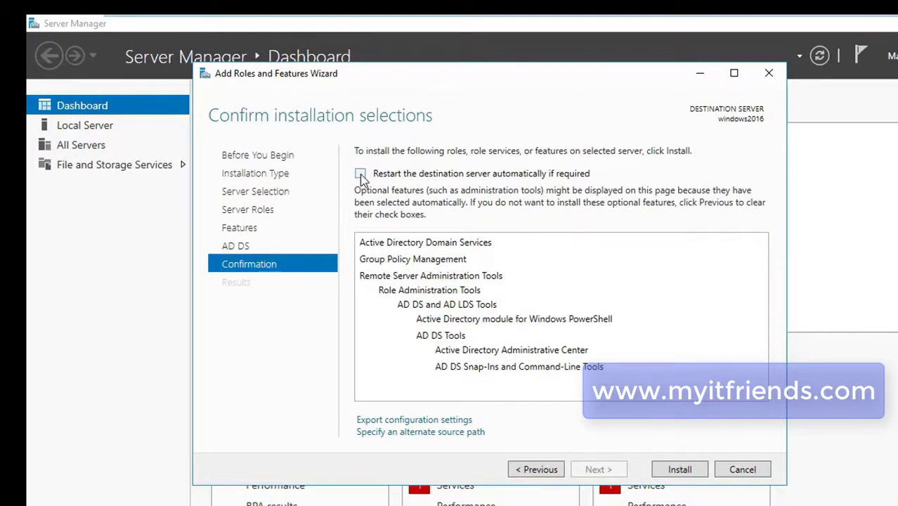
click(360, 174)
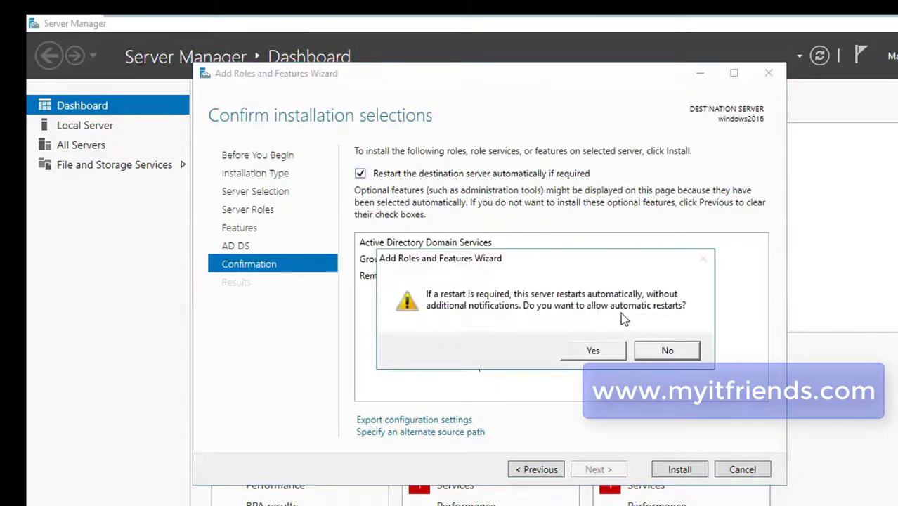
click(592, 352)
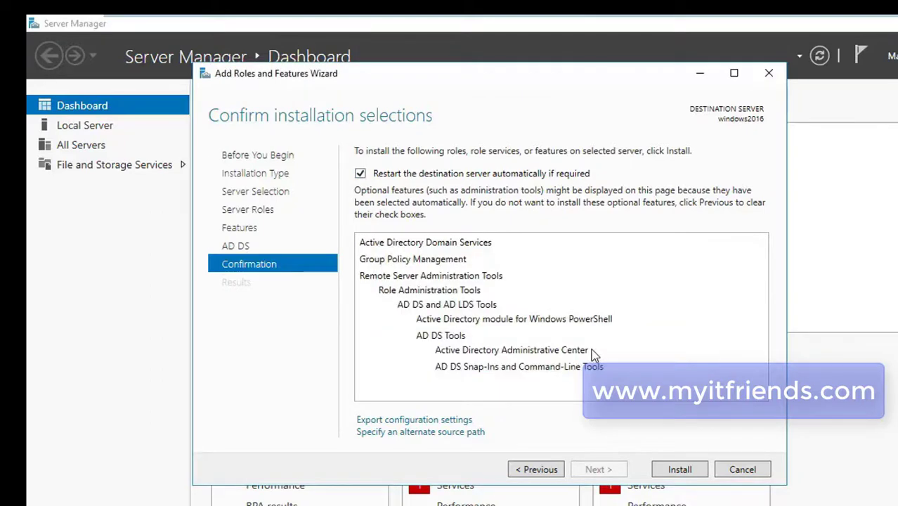
click(678, 469)
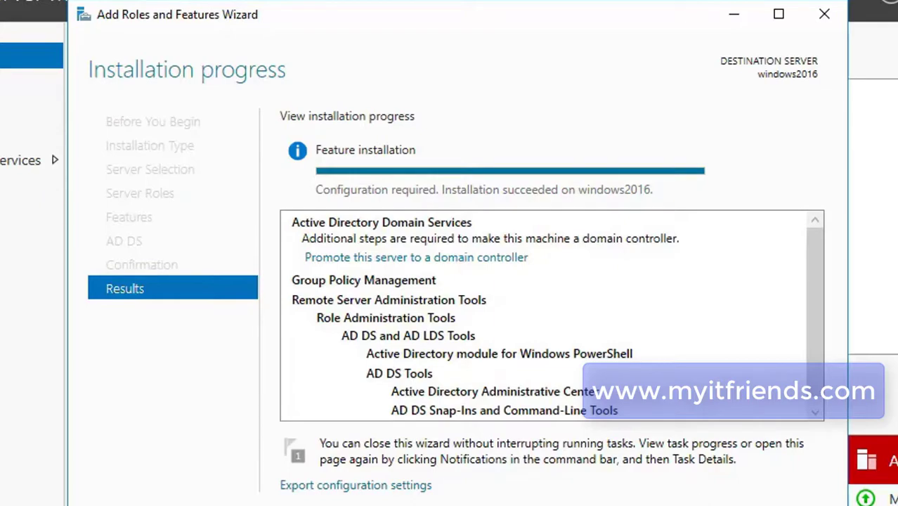
click(714, 505)
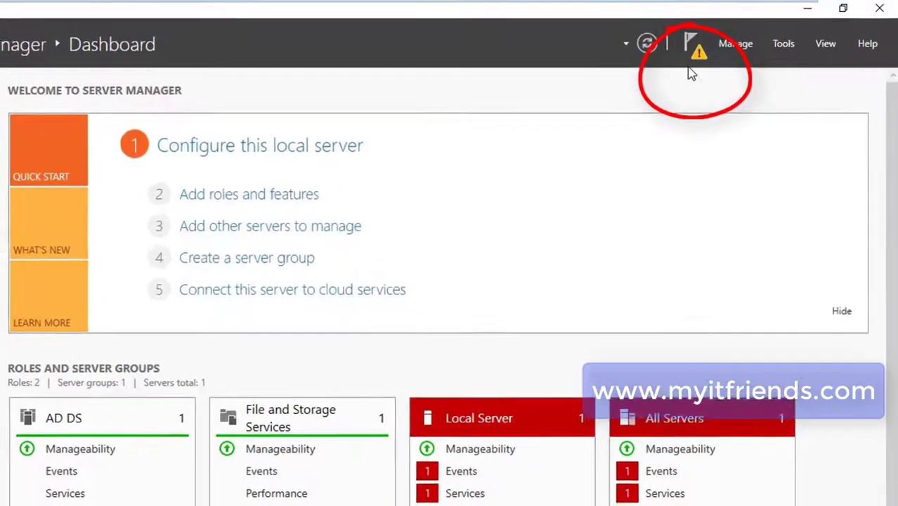
Step: Promote the server to a domain controller, adding a new forest with the root domain name MYITFRIENDS.COM
click(696, 59)
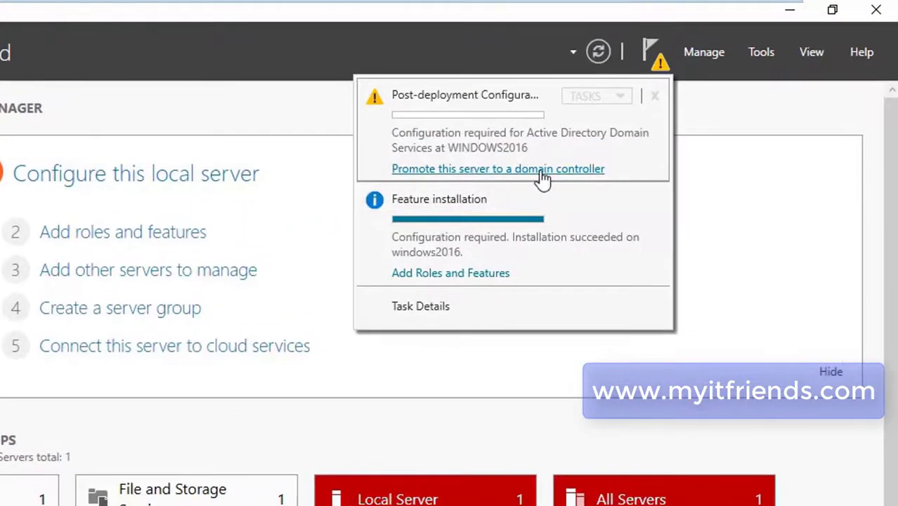
click(541, 172)
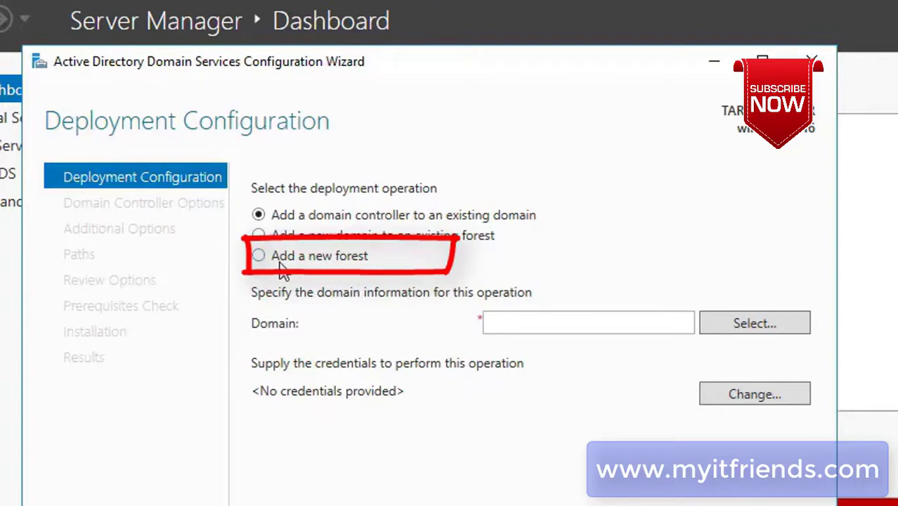
click(260, 257)
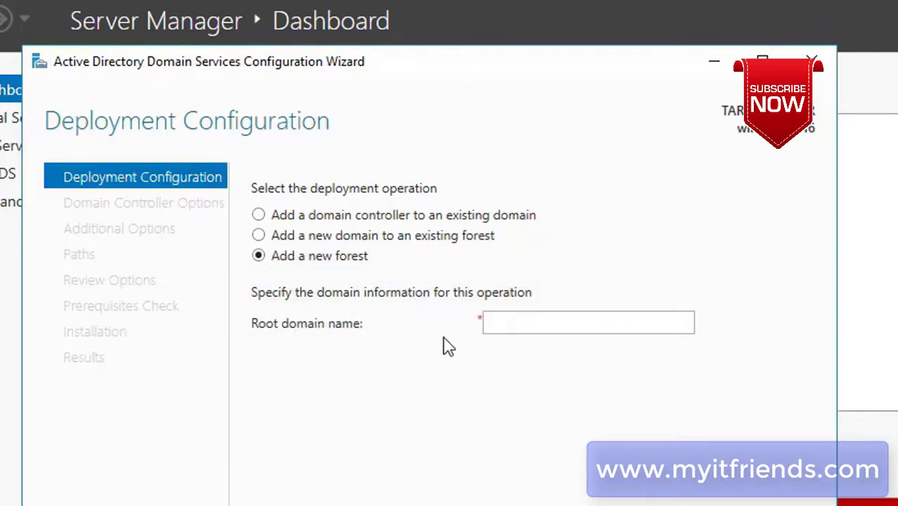
click(494, 320)
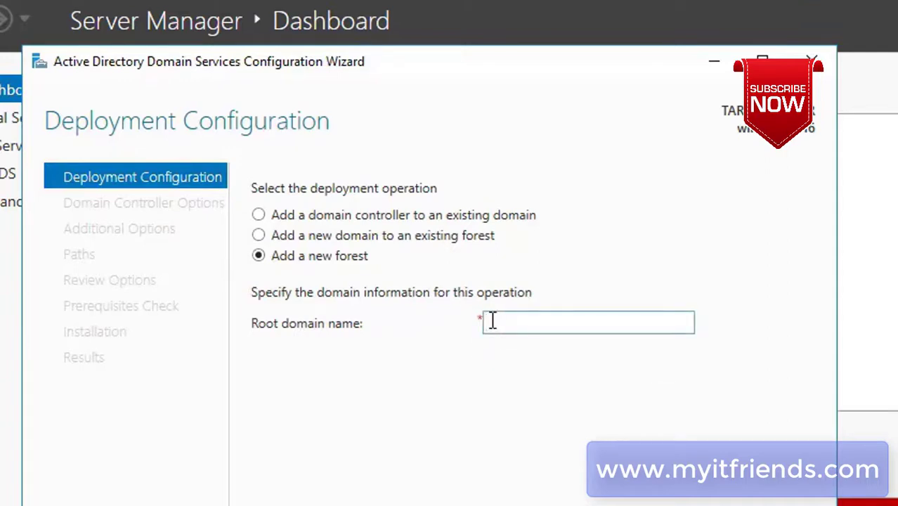
text(MYITFR)
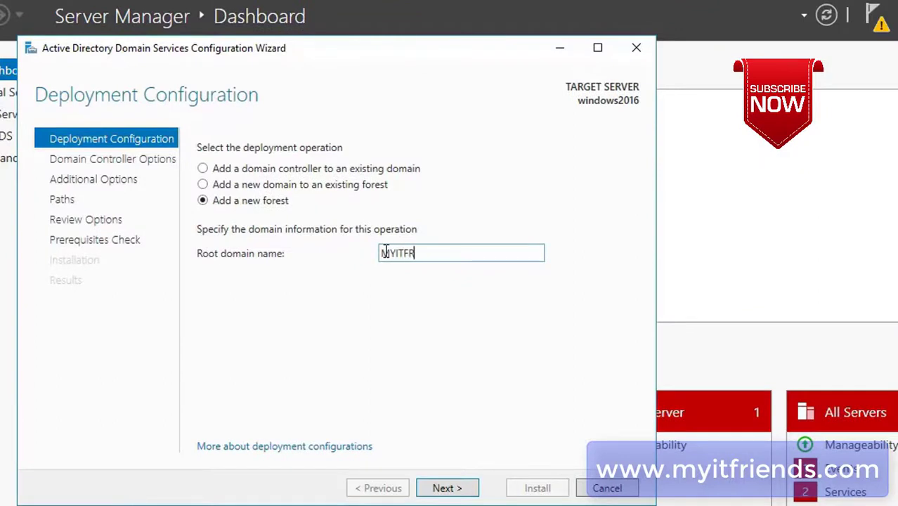
text(IENDS.COM)
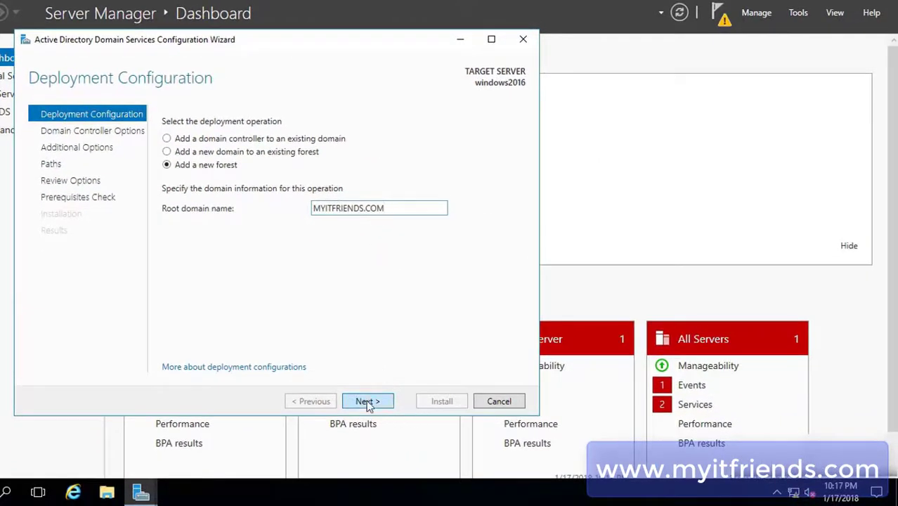
click(367, 402)
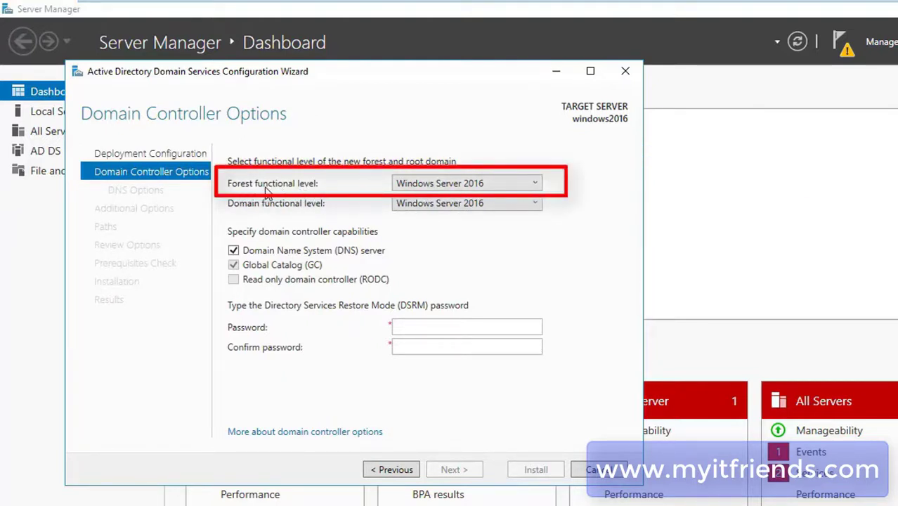
Step: Set both the forest and domain functional levels to Windows Server 2008
click(534, 184)
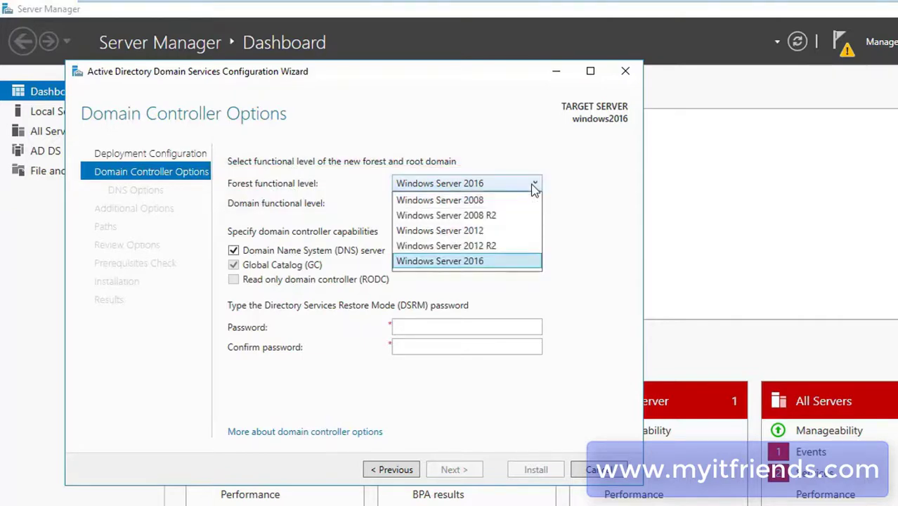
click(535, 187)
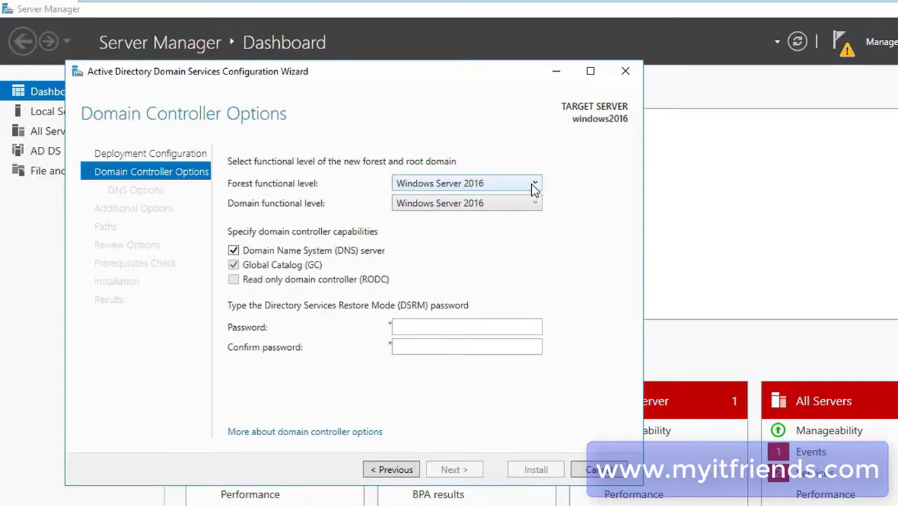
click(534, 187)
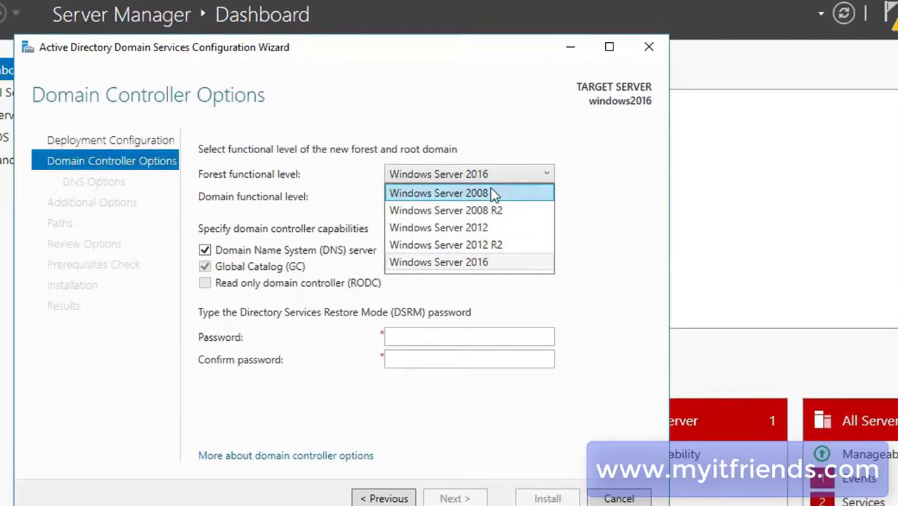
click(491, 193)
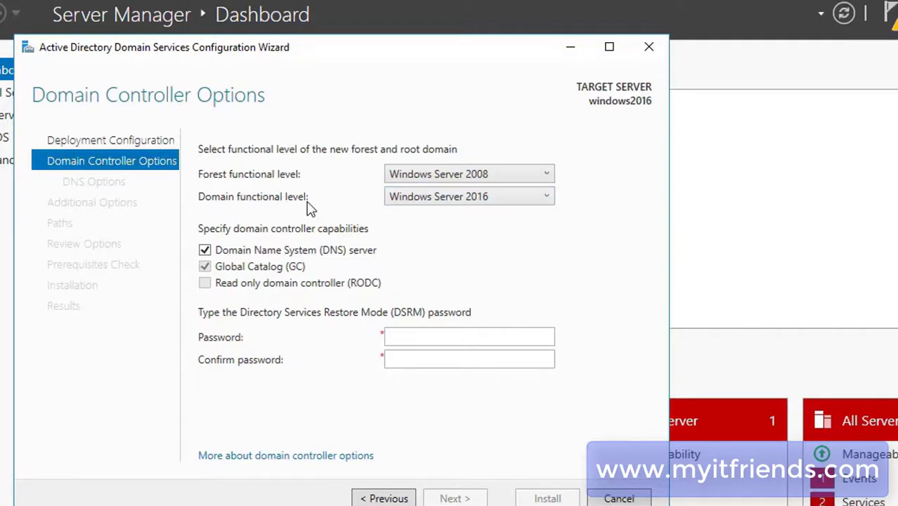
click(546, 199)
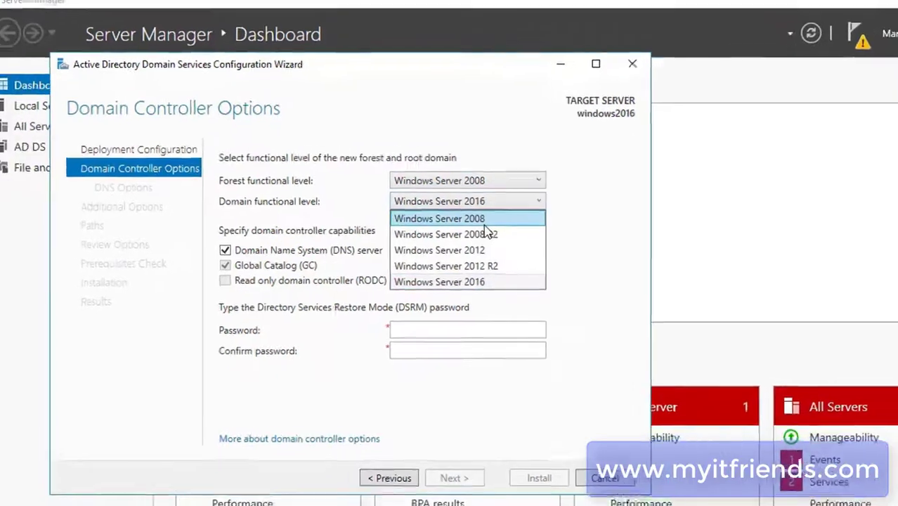
click(464, 216)
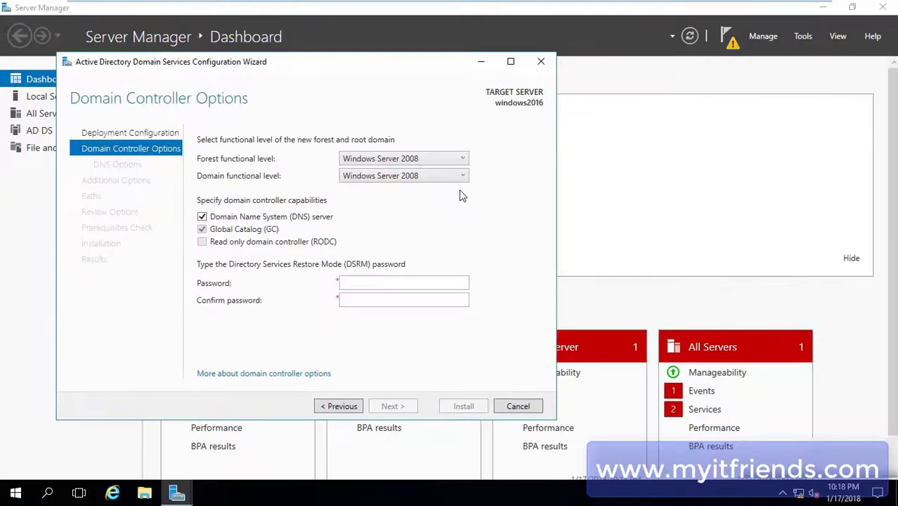
Step: Enter and confirm the Directory Services Restore Mode (DSRM) password, then accept the domain controller options
click(408, 281)
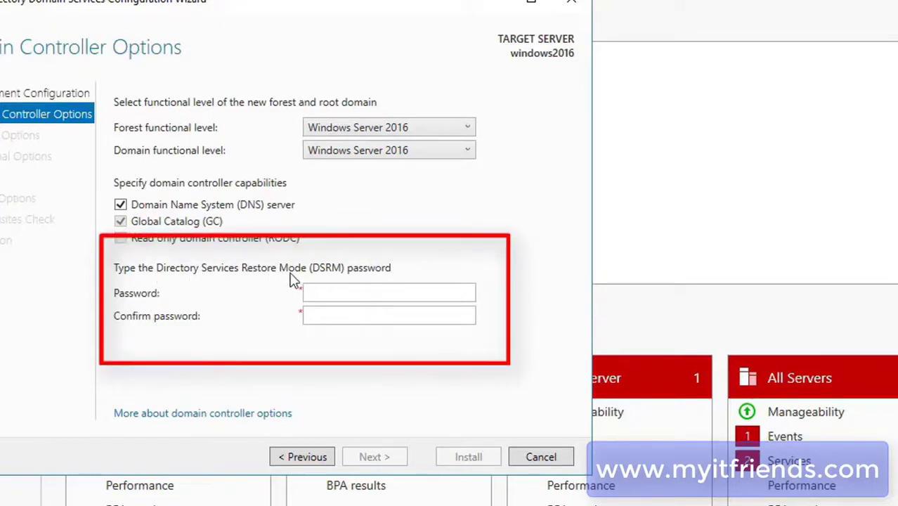
click(329, 297)
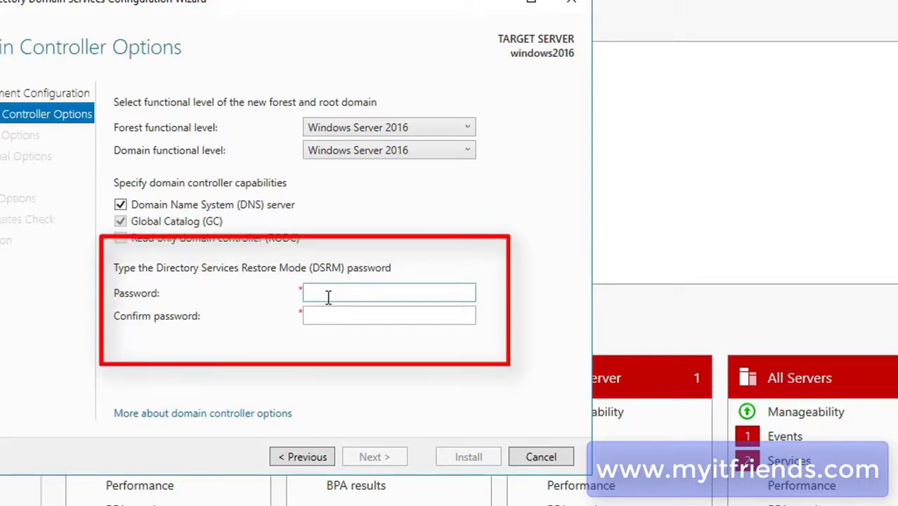
text(••)
text(•••••)
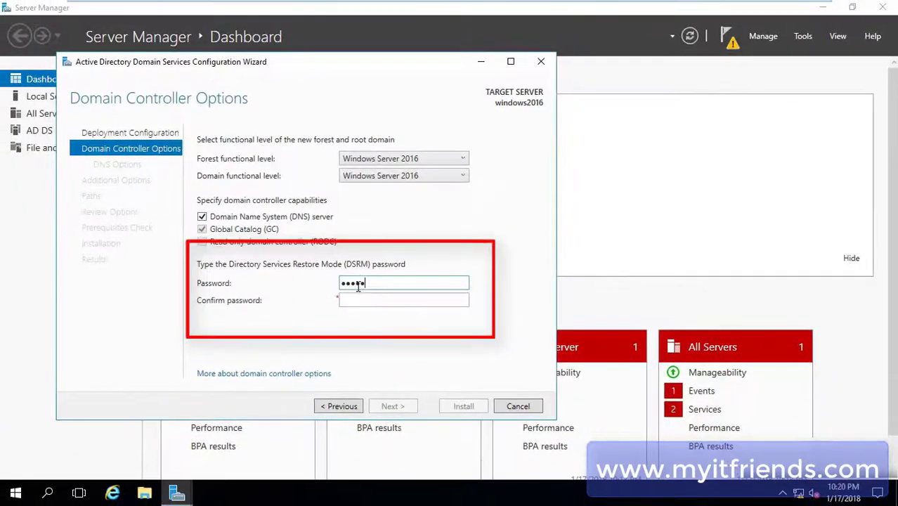
text(•)
key(Tab)
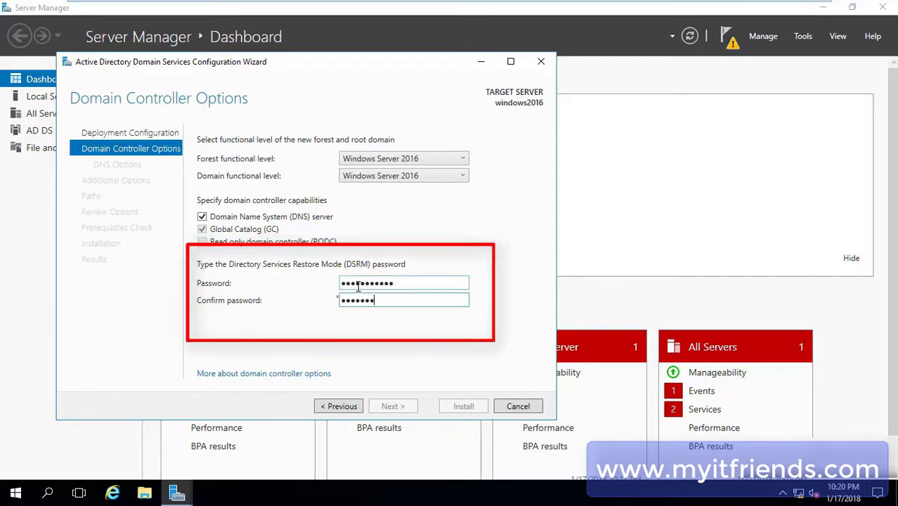
text(•••••••••••)
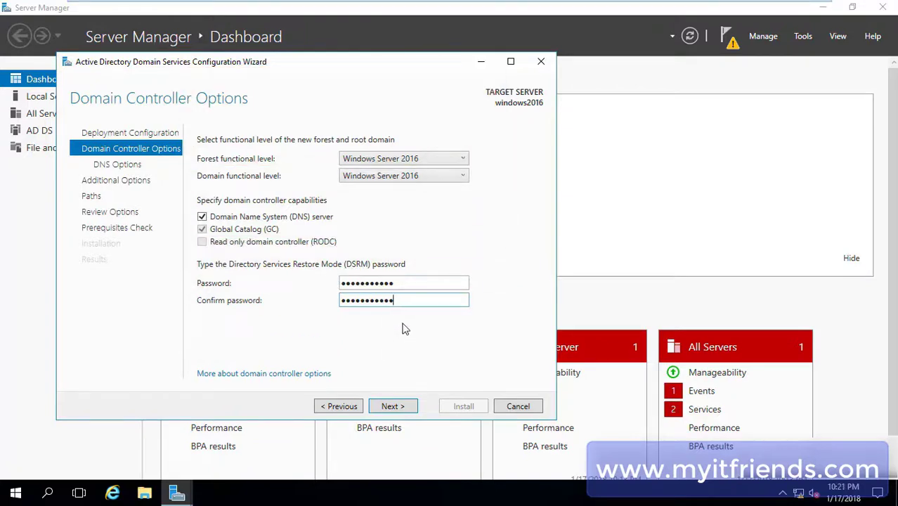
click(404, 407)
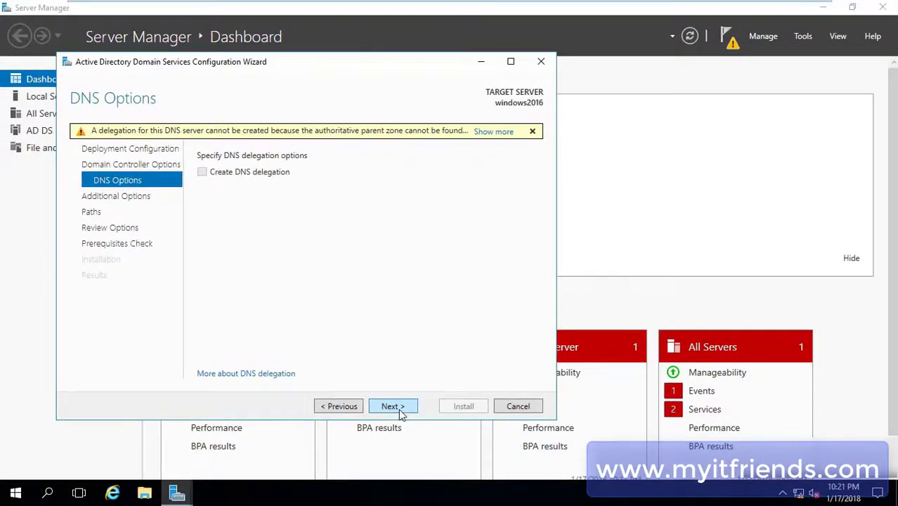
Step: Continue without DNS delegation, keeping the NetBIOS domain name MYITFRIENDS and the default database, log file and SYSVOL folders
click(392, 406)
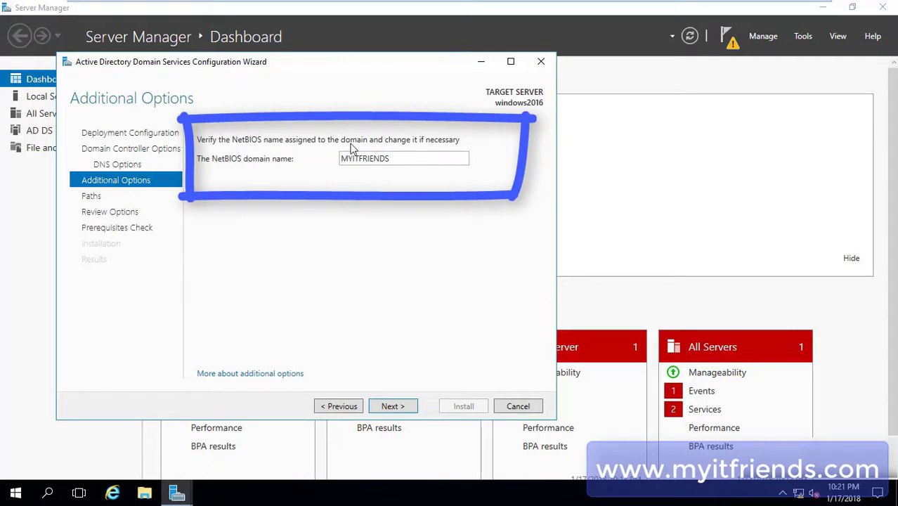
click(395, 412)
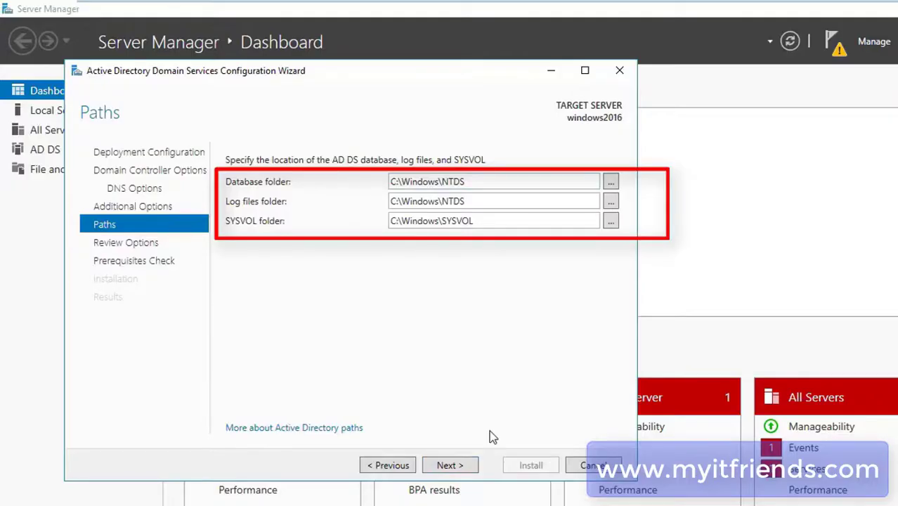
click(462, 466)
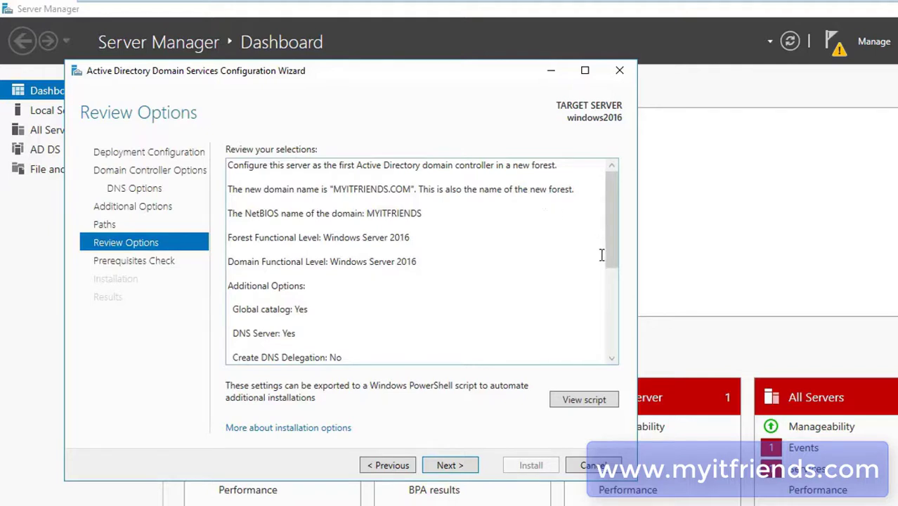
Step: Review the selected options and prerequisite check results, and install the domain controller configuration
scroll(602, 255, down, 5)
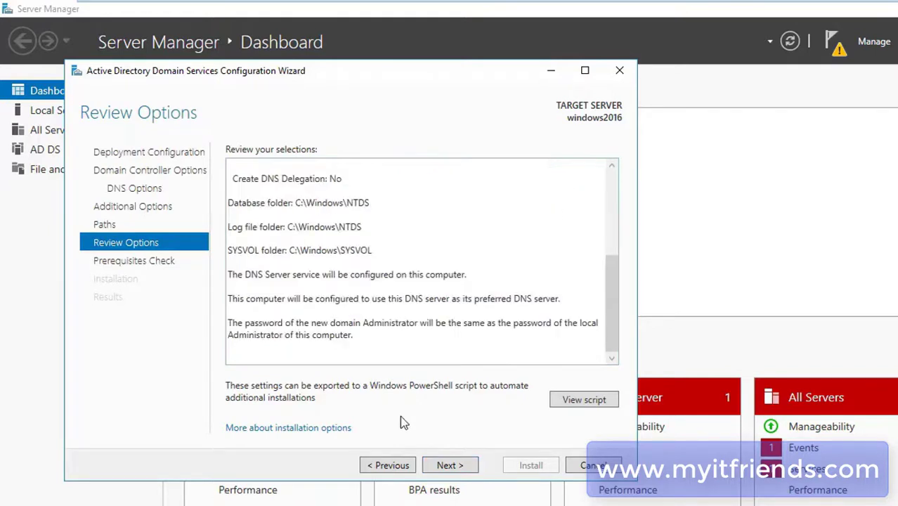
click(450, 466)
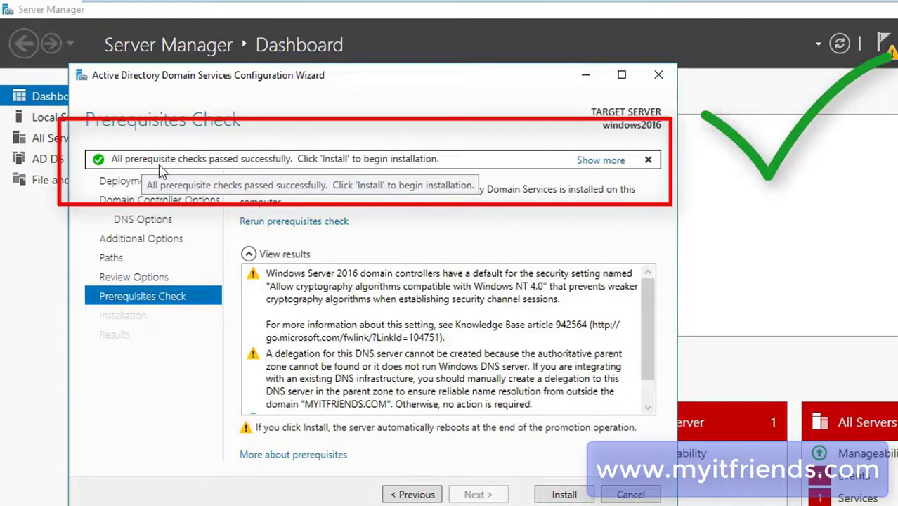
scroll(532, 351, down, 2)
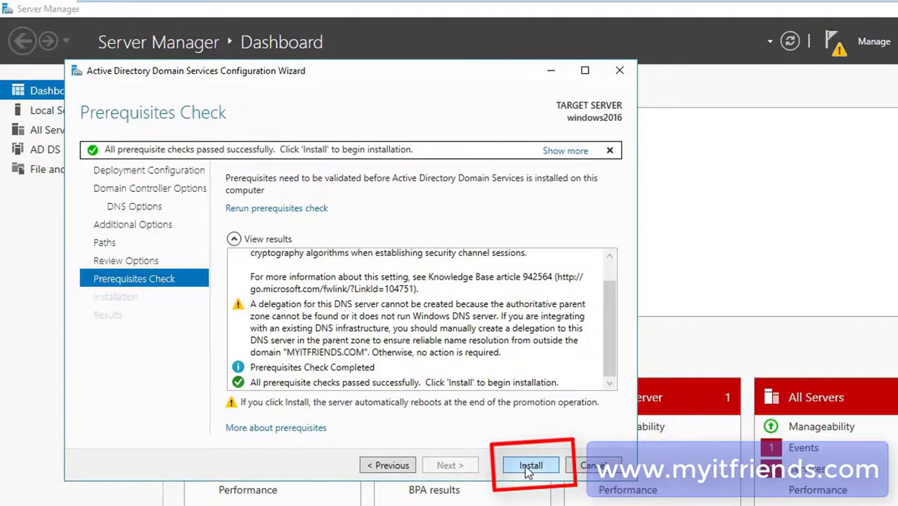
click(529, 465)
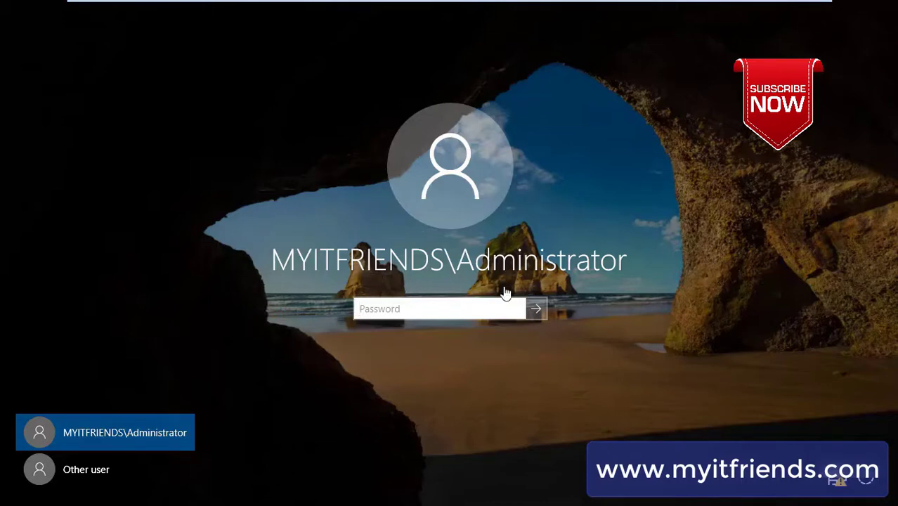
Step: Sign in to the restarted server as the MYITFRIENDS domain Administrator with the account password
click(420, 313)
text(*******)
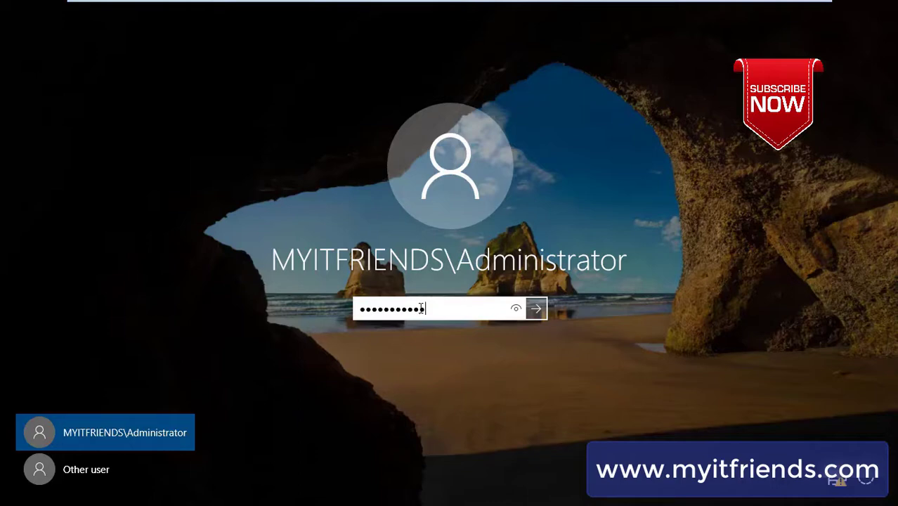
key(Return)
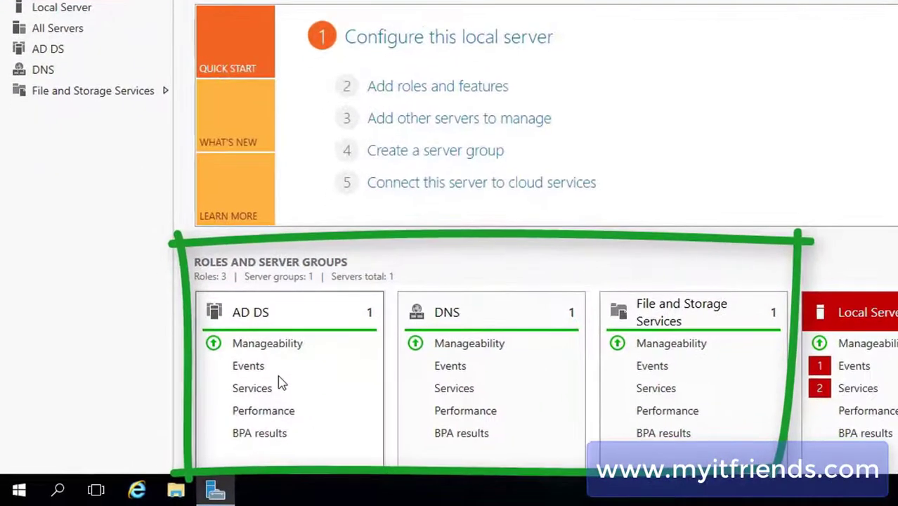
Step: View the AD DS server page and examine the list of available Active Directory administration tools
click(62, 50)
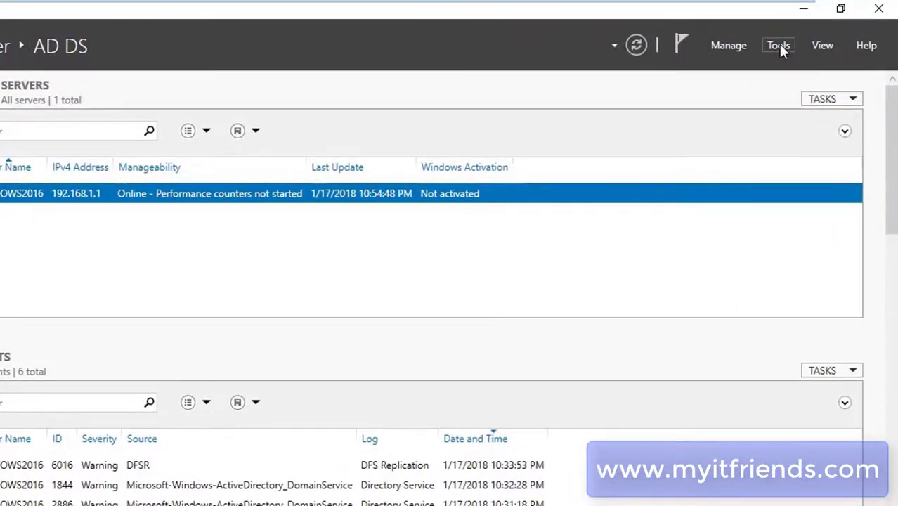
click(778, 45)
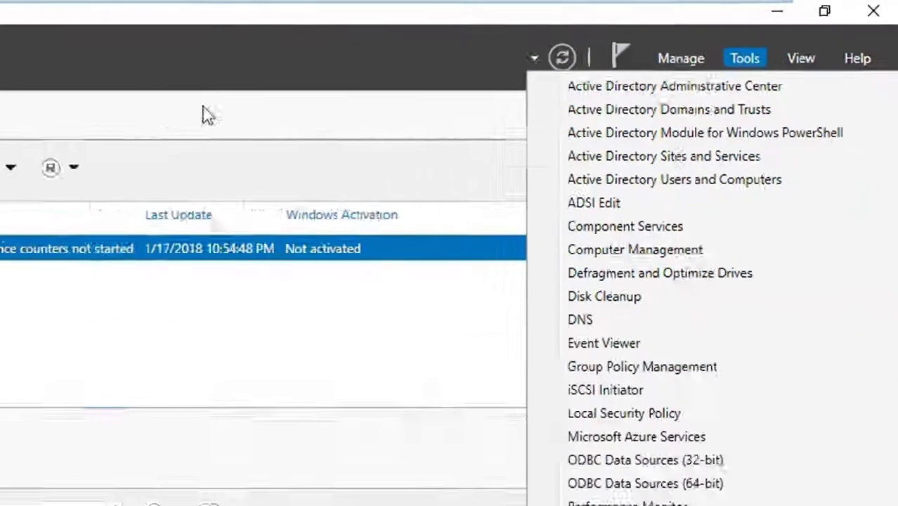
click(469, 71)
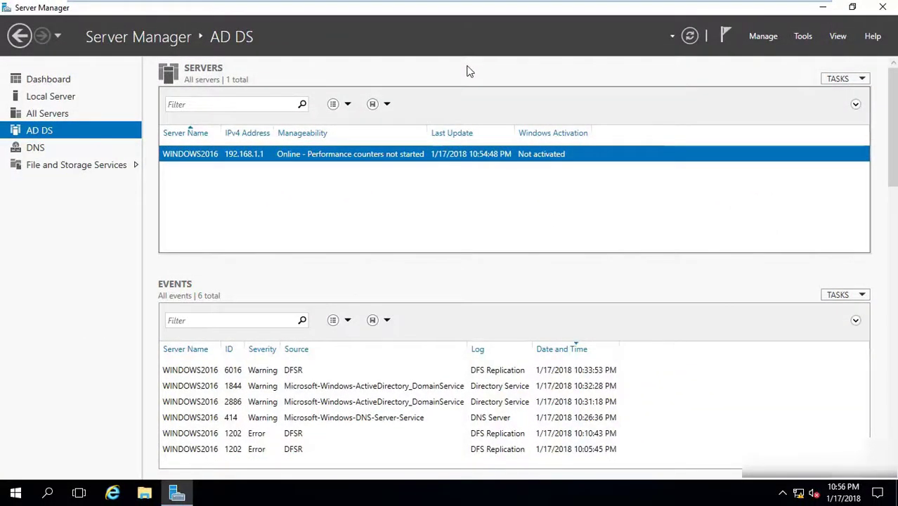